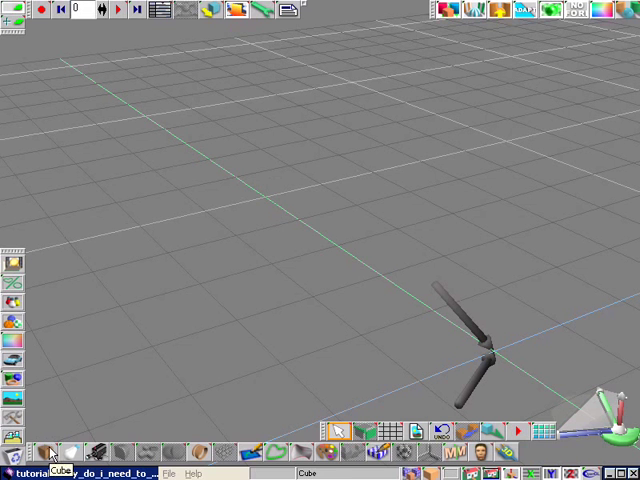
Create a cube primitive by placing it in the empty viewport
click(47, 453)
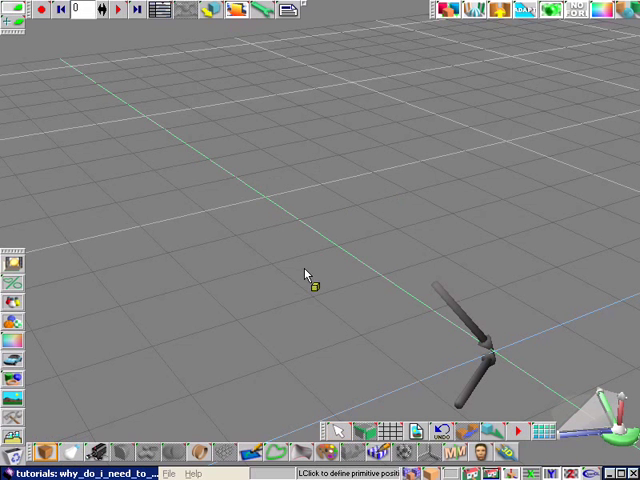
click(314, 282)
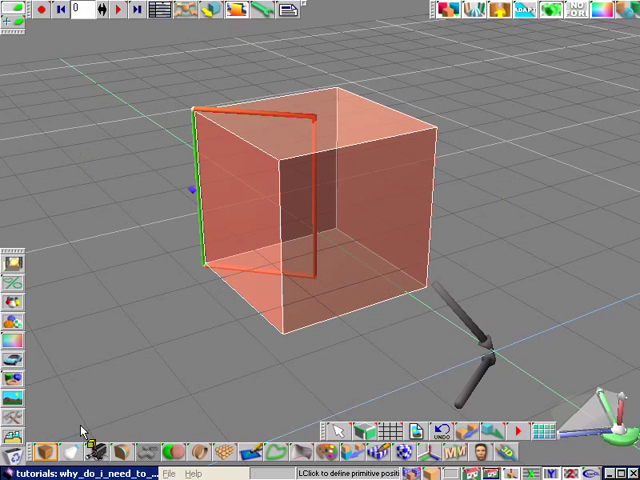
click(410, 328)
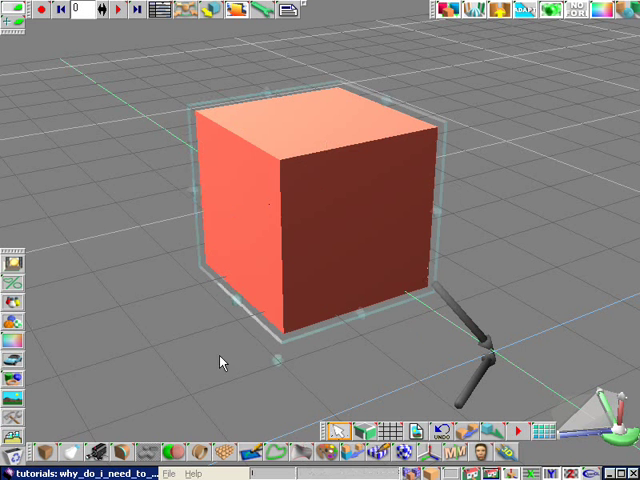
Open the cube's UV Mapping Editor and reposition its window beside the cube
click(378, 453)
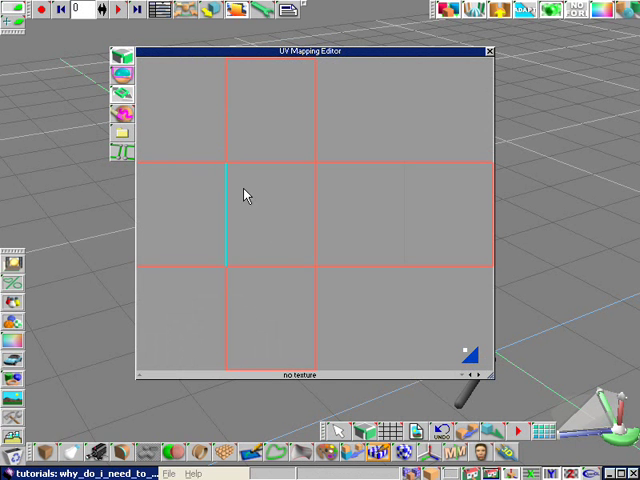
drag(215, 51, 451, 48)
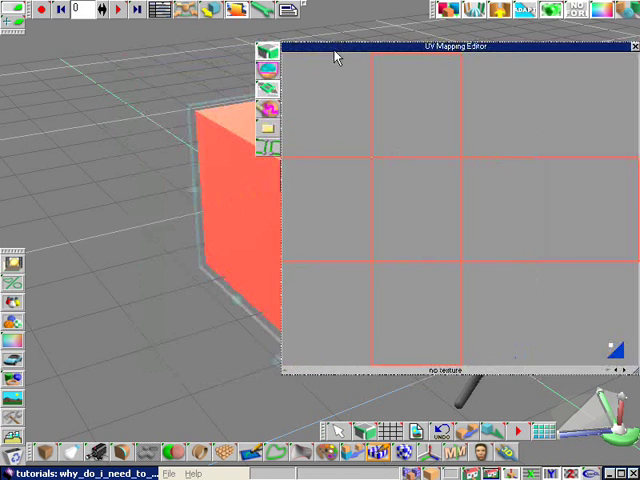
drag(336, 57, 154, 64)
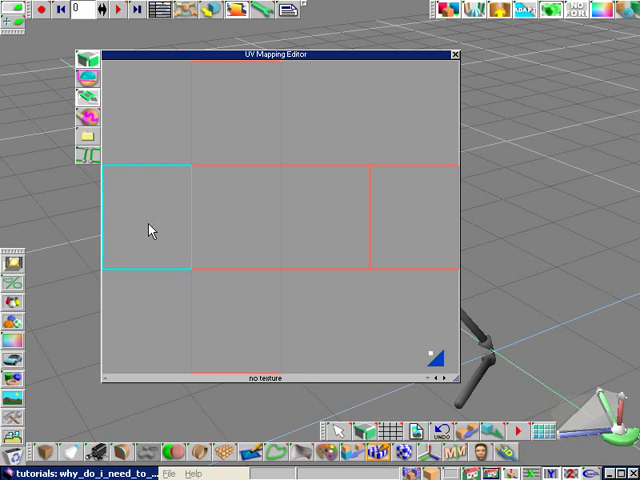
Export the cube's UV layout as a bitmap, overwriting box_raw.bmp
click(85, 140)
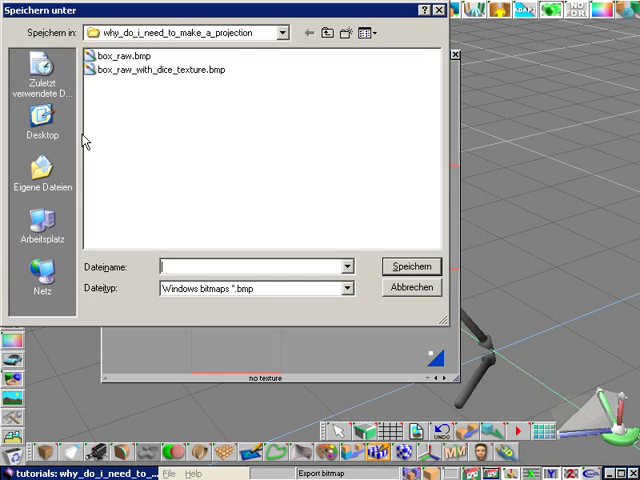
click(100, 56)
click(405, 266)
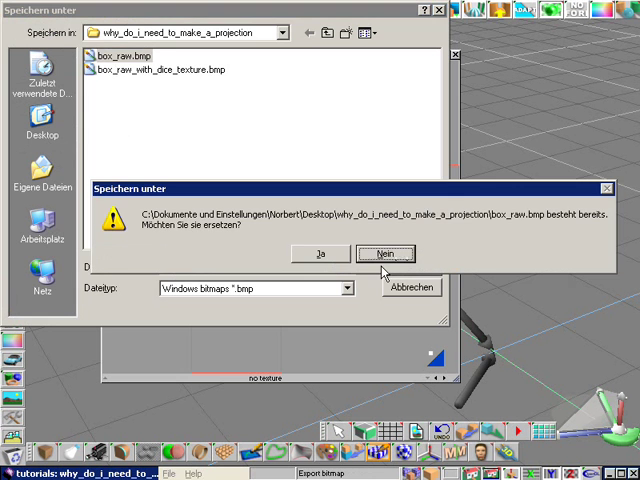
click(311, 258)
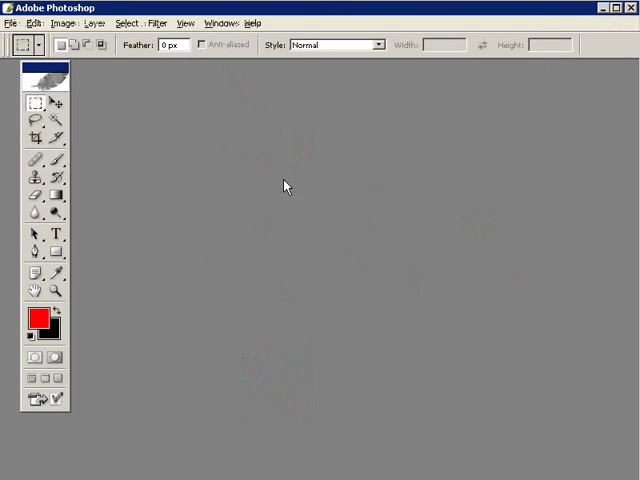
Open box_raw.bmp in Photoshop, zoom in, then return to actual size
click(10, 22)
click(24, 54)
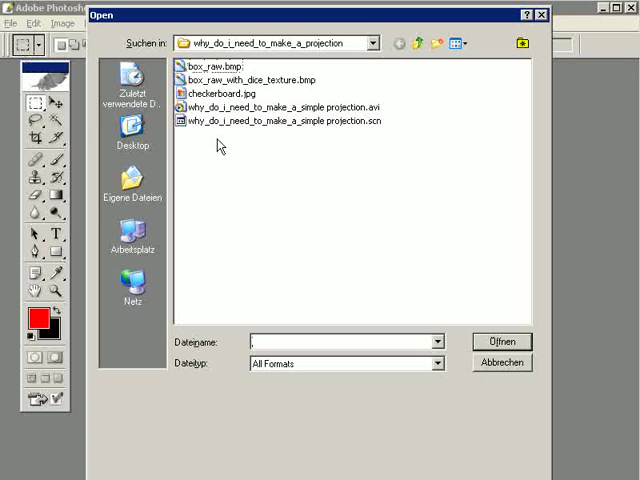
double_click(212, 66)
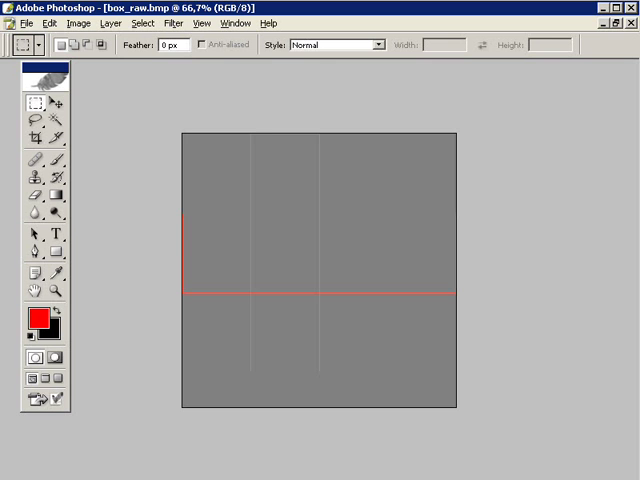
click(202, 239)
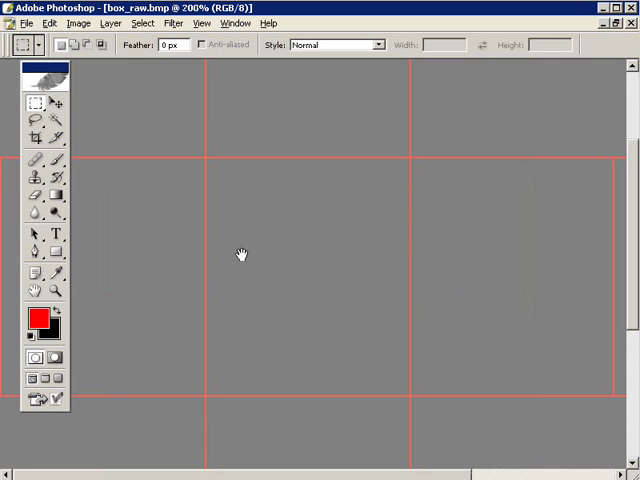
ctrl+alt+click(243, 254)
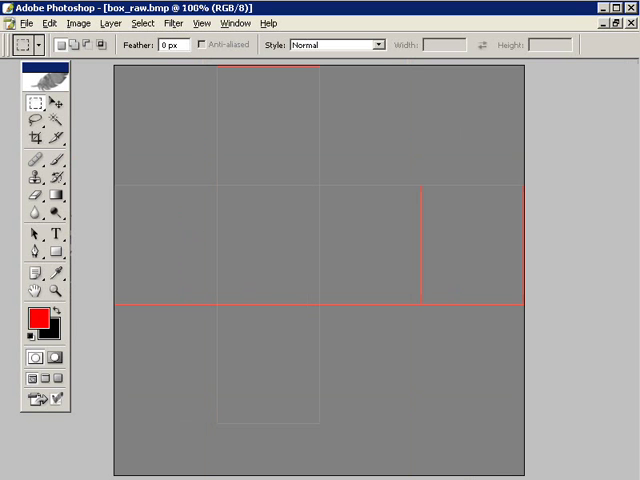
Select the Brush tool with white as the foreground colour
click(57, 160)
click(32, 336)
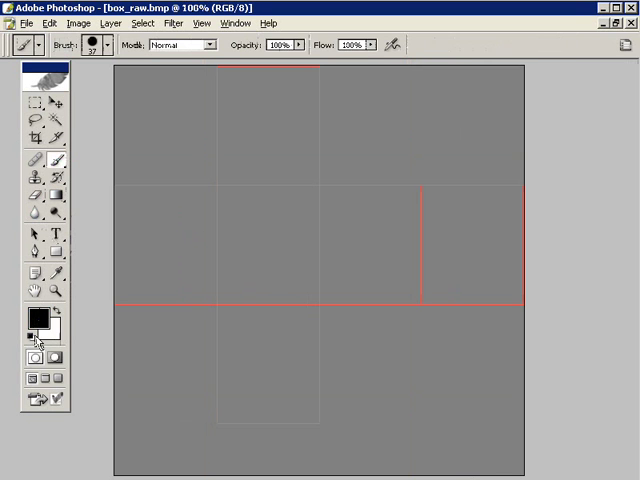
click(58, 312)
click(40, 318)
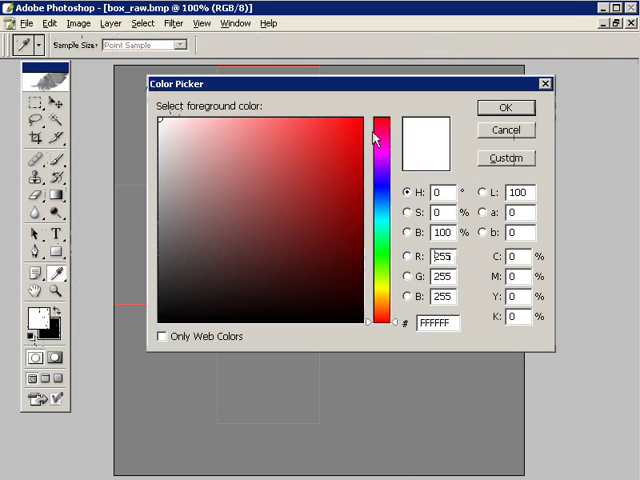
key(Return)
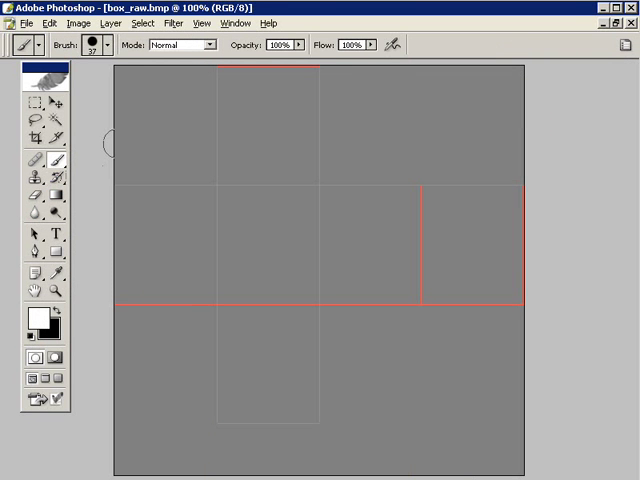
Paint one pip on the top face, two on the left, three on the centre
click(276, 124)
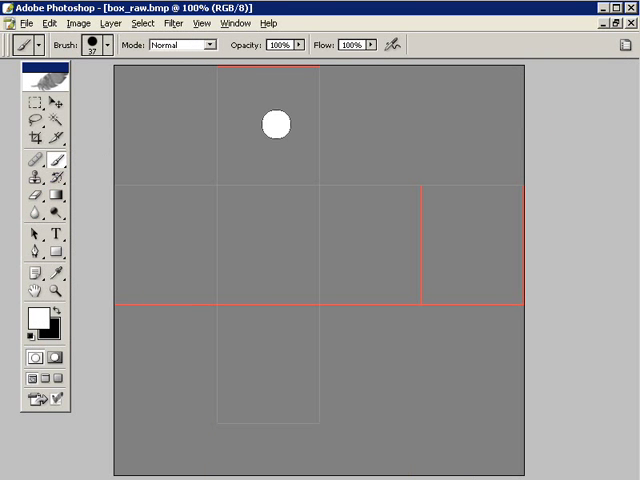
click(139, 228)
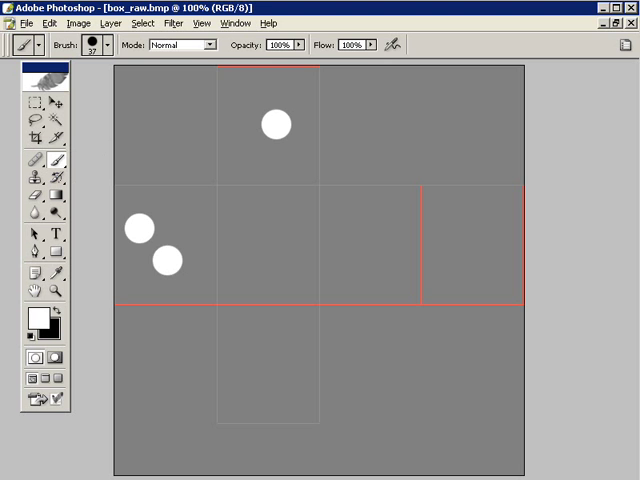
click(246, 211)
click(270, 243)
click(286, 273)
click(336, 207)
Paint the four-pip face and the five-pip rightmost face
click(384, 208)
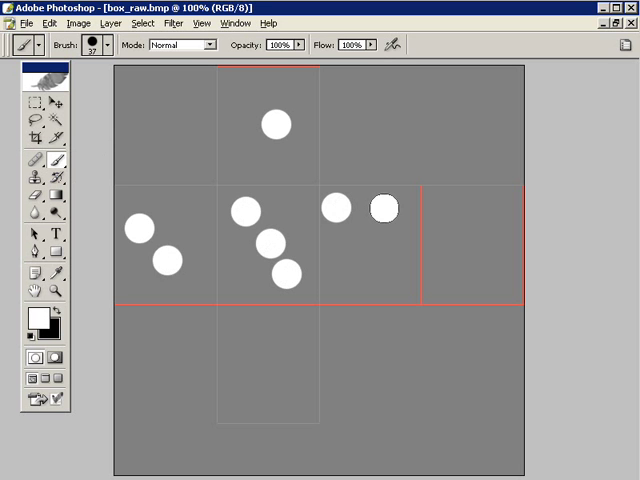
click(382, 263)
click(330, 268)
click(435, 215)
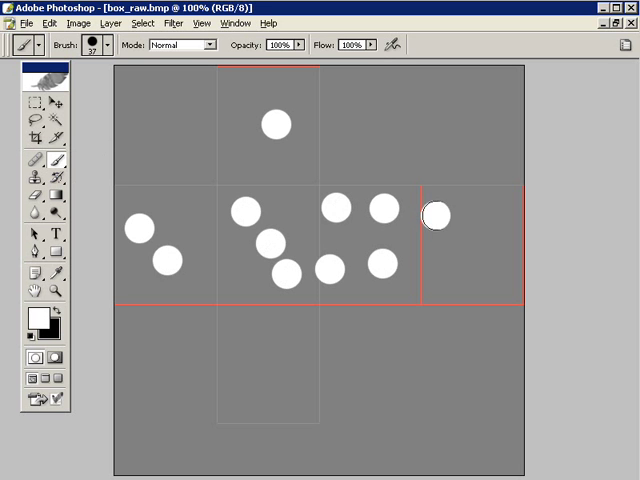
click(478, 213)
click(469, 256)
click(496, 276)
click(446, 281)
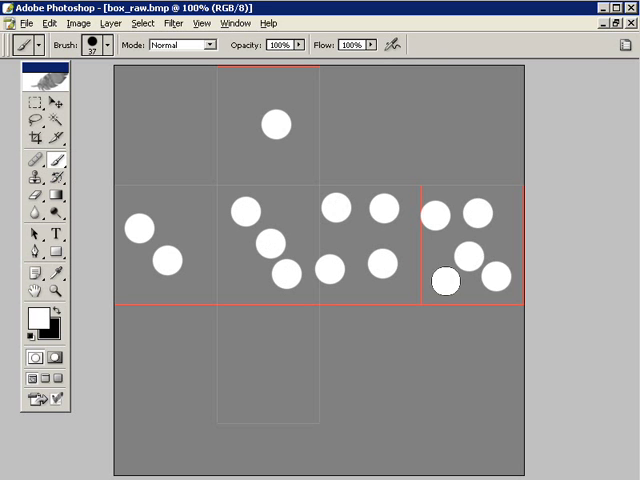
Paint six pips on the bottom face
click(278, 323)
click(238, 337)
click(282, 353)
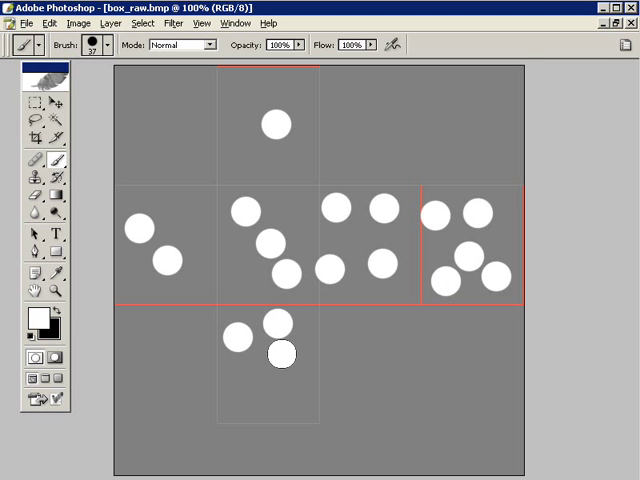
click(238, 369)
click(292, 396)
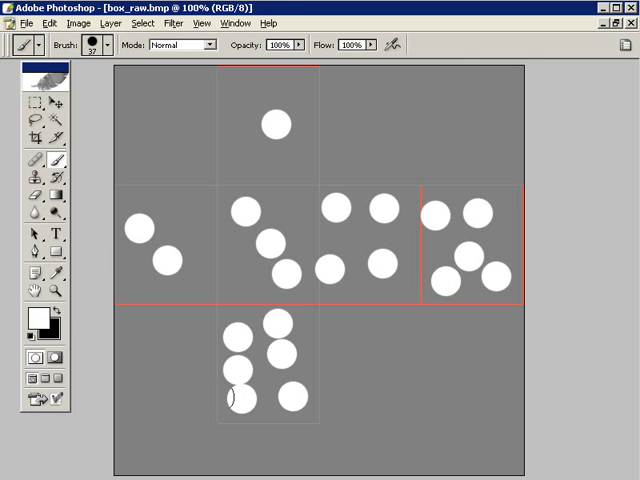
Crop the image to remove the empty strip below the bottom face
click(37, 138)
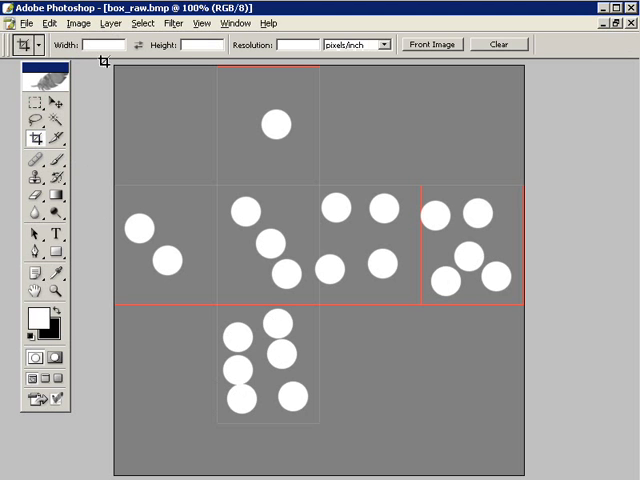
drag(104, 62, 586, 426)
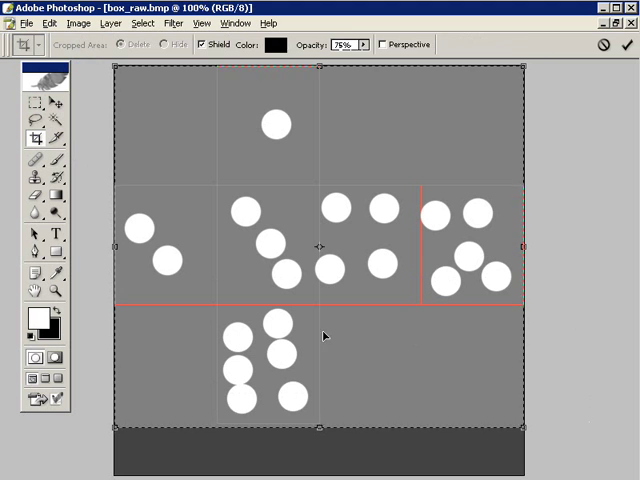
drag(321, 427, 321, 423)
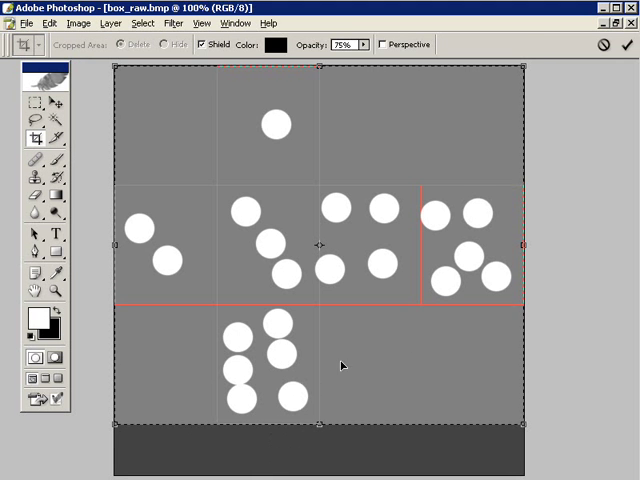
key(Return)
Save the painted map as box_raw_with_dice_texture.bmp, replacing the existing file
click(22, 27)
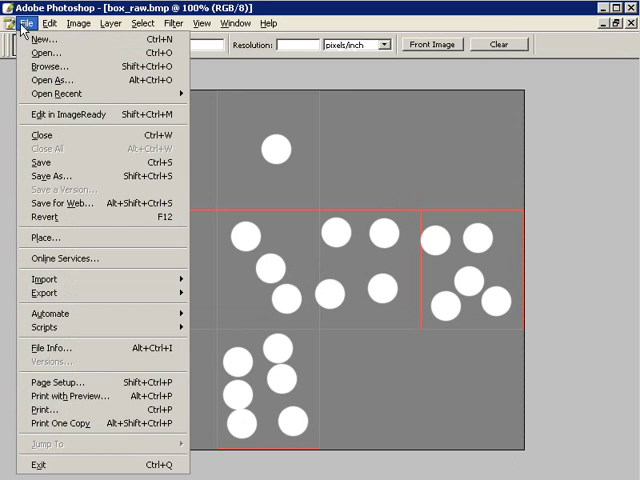
click(55, 176)
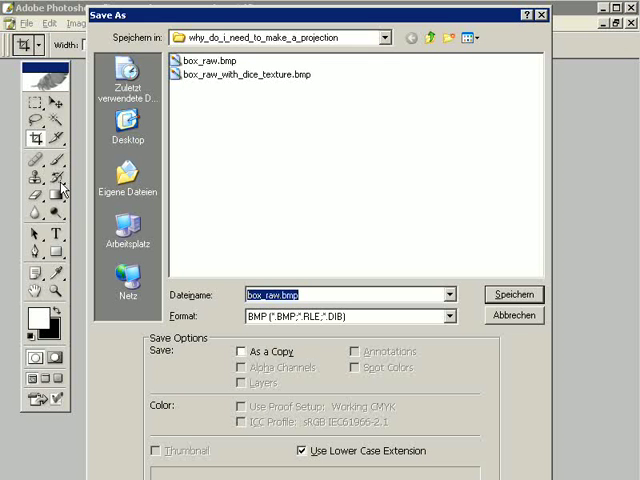
click(215, 80)
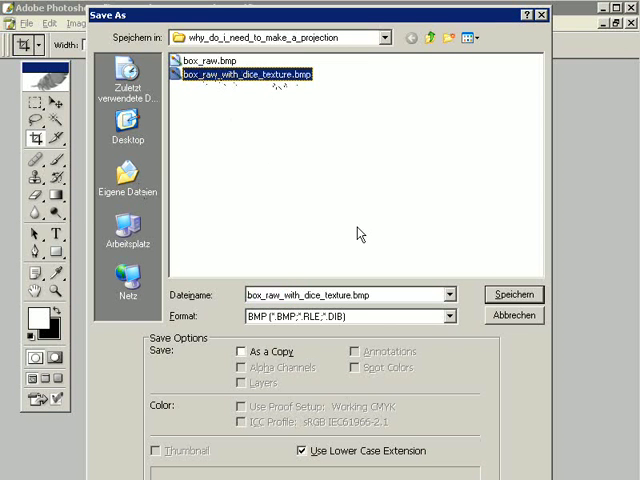
click(504, 300)
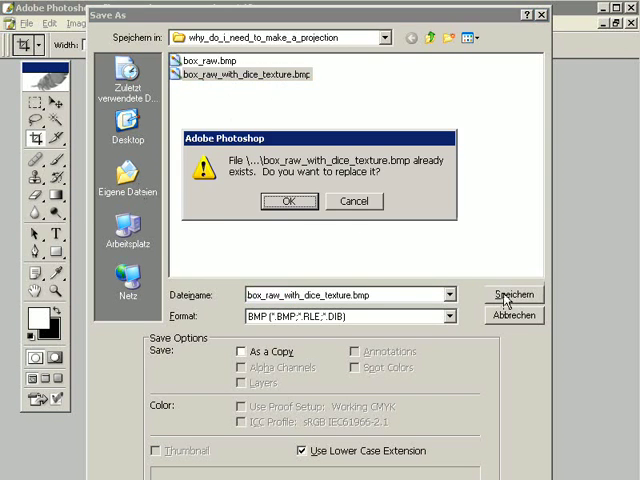
click(286, 204)
click(350, 158)
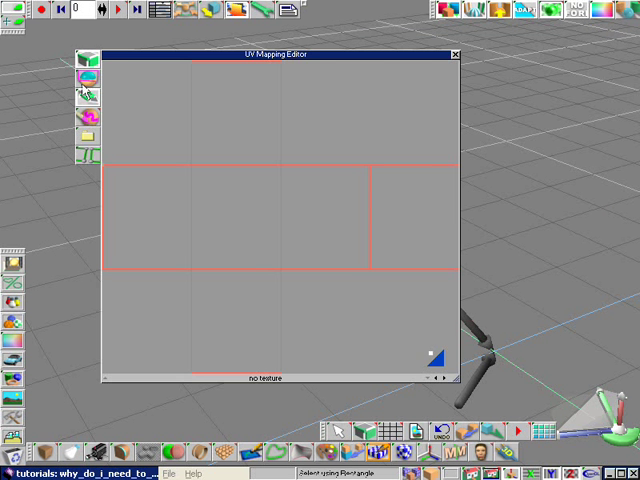
Close the UV Mapping Editor and open the cube's colour, bump and reflectance settings
click(455, 53)
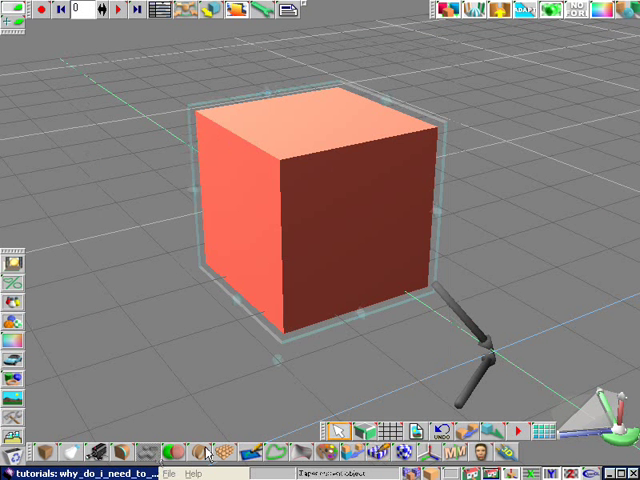
click(276, 446)
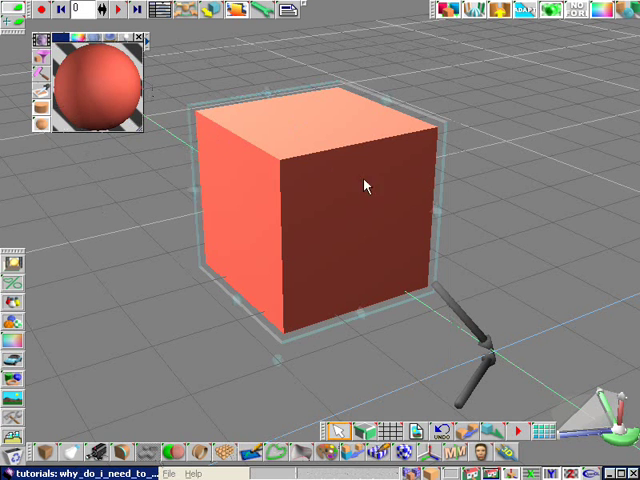
click(148, 42)
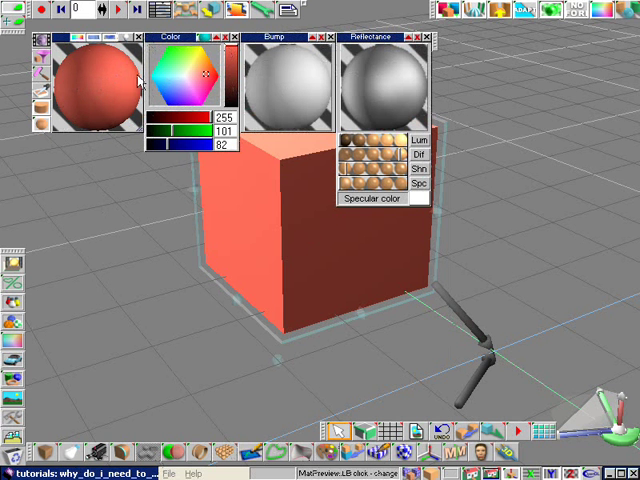
Apply a texture map colour shader using box_raw_with_dice_texture.bmp
click(84, 110)
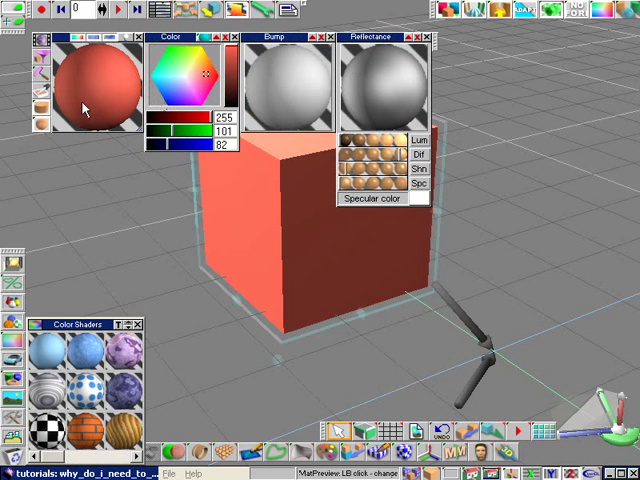
click(112, 456)
click(122, 392)
click(210, 85)
double_click(130, 64)
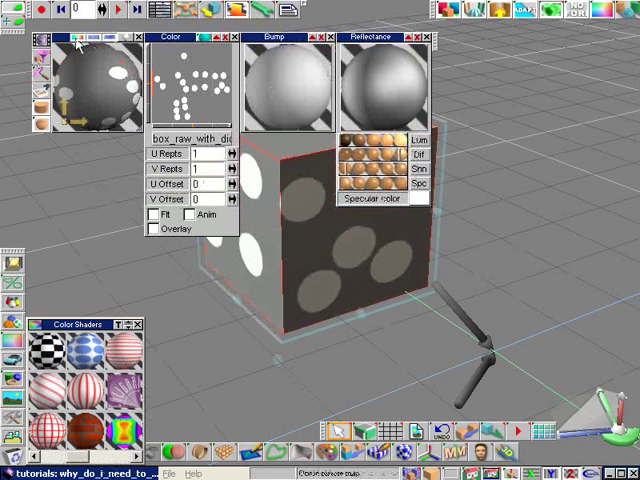
click(138, 37)
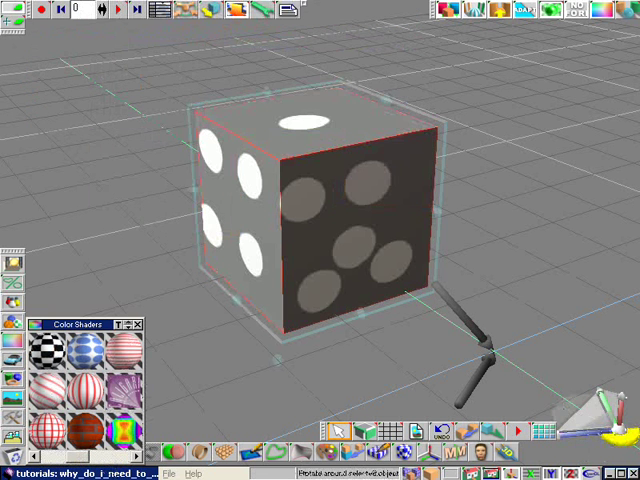
Orbit the view to bring the die's five-pip face to the front
mouse_move(603, 452)
mouse_down()
mouse_move(540, 420)
mouse_move(500, 420)
mouse_up()
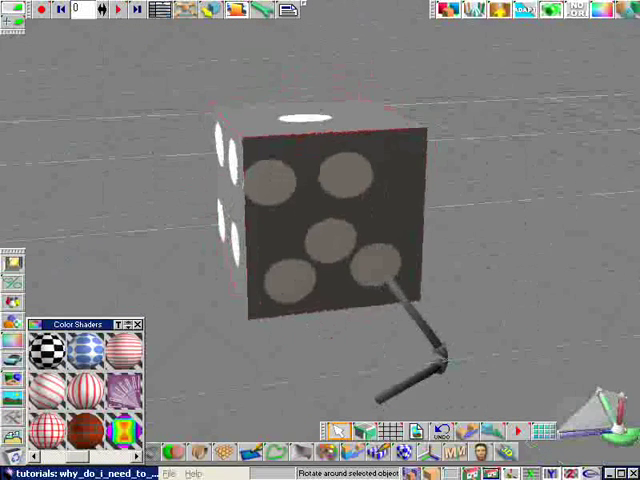